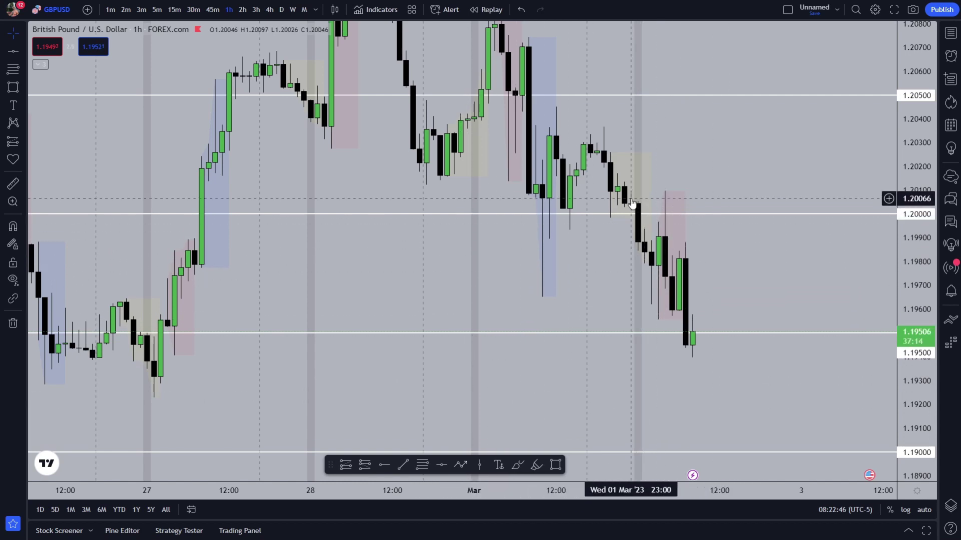
Step: Pan and zoom the hourly GBPUSD chart onto the latest candles near the 1.2000 level
{"action": "left_click_drag", "start_coordinate": [656, 150], "coordinate": [684, 193]}
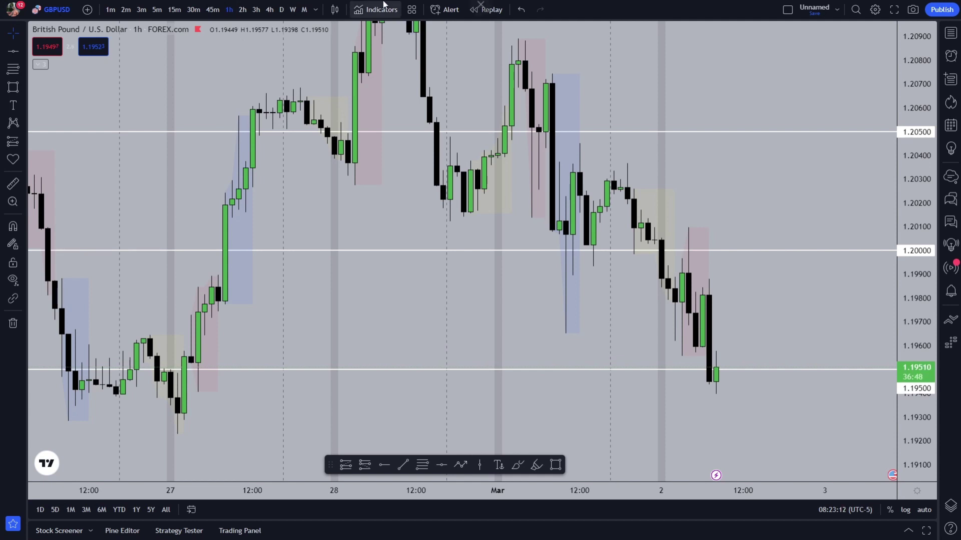
{"action": "scroll", "coordinate": [734, 294], "scroll_direction": "up", "scroll_amount": 3}
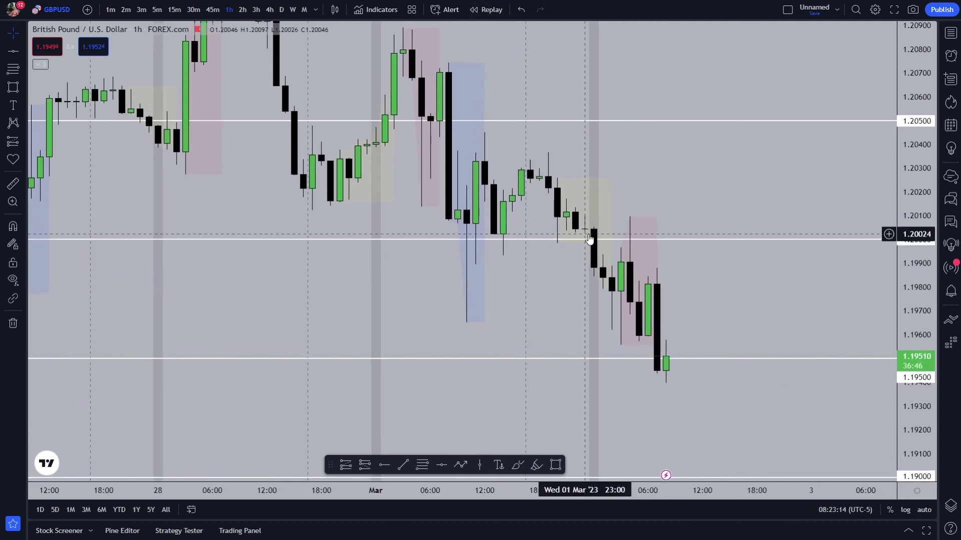
Step: Draw a grey box from 1.20026 down to 1.19937 around 1.2000 and widen it rightward
{"action": "left_click", "coordinate": [555, 467]}
{"action": "left_click", "coordinate": [584, 241]}
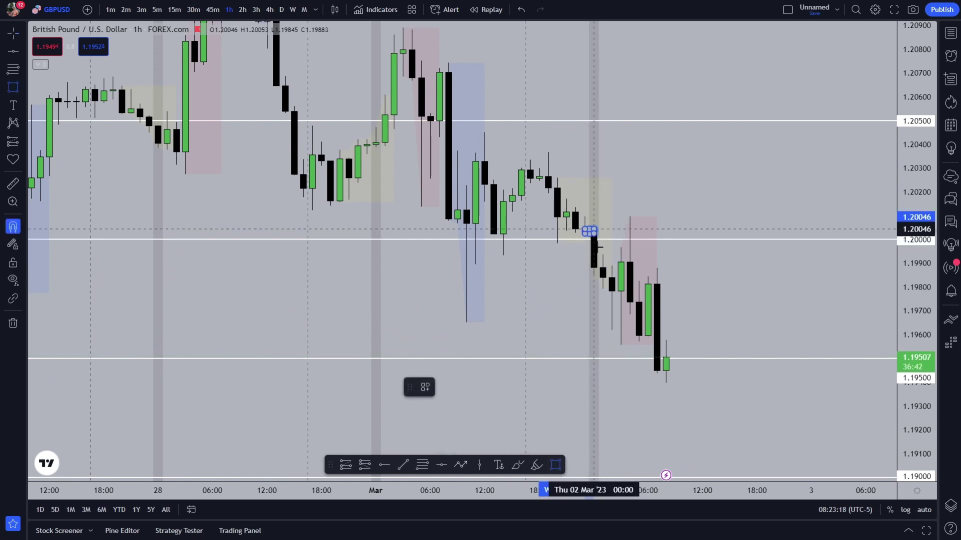
{"action": "left_click", "coordinate": [606, 255]}
{"action": "left_click_drag", "start_coordinate": [606, 245], "coordinate": [675, 245]}
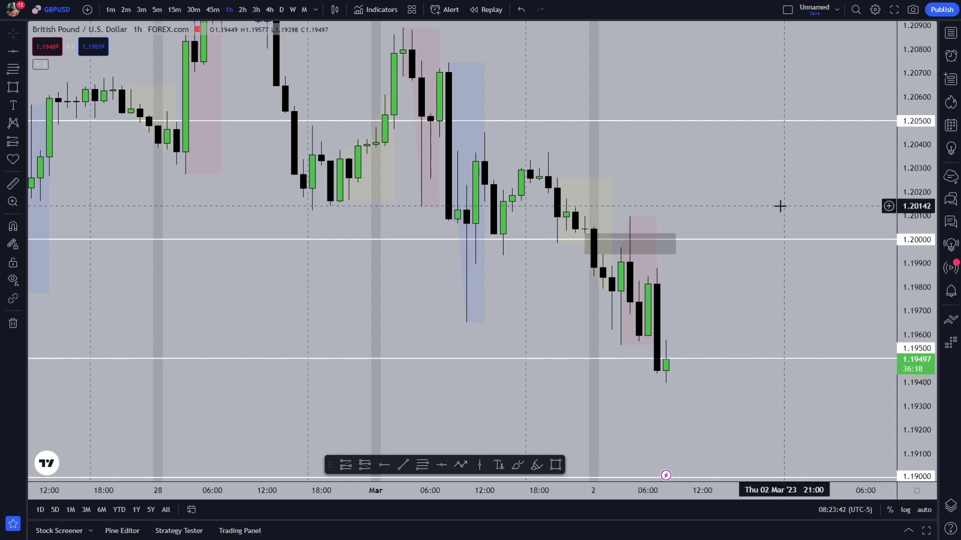
{"action": "scroll", "coordinate": [796, 199], "scroll_direction": "left", "scroll_amount": 3}
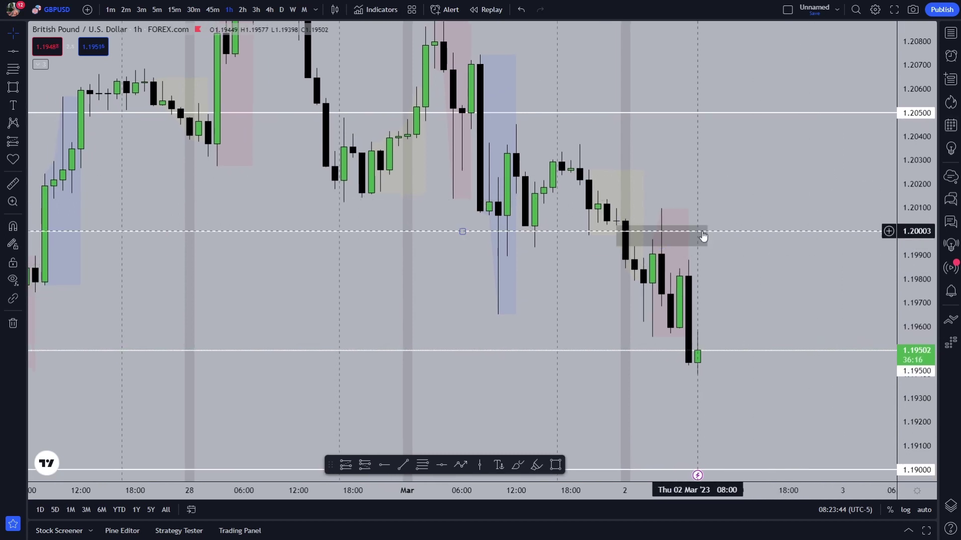
{"action": "left_click", "coordinate": [706, 229]}
{"action": "left_click", "coordinate": [721, 190]}
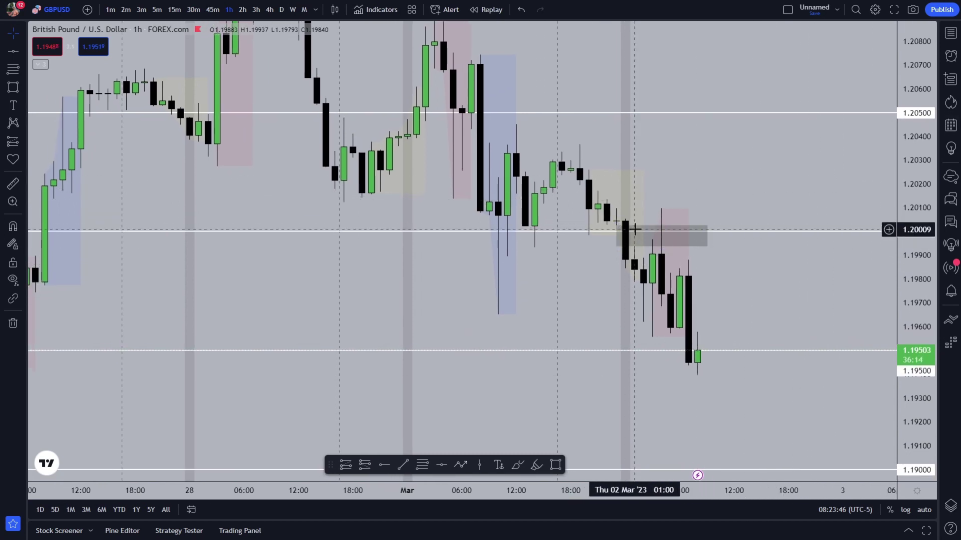
{"action": "mouse_move", "coordinate": [130, 36]}
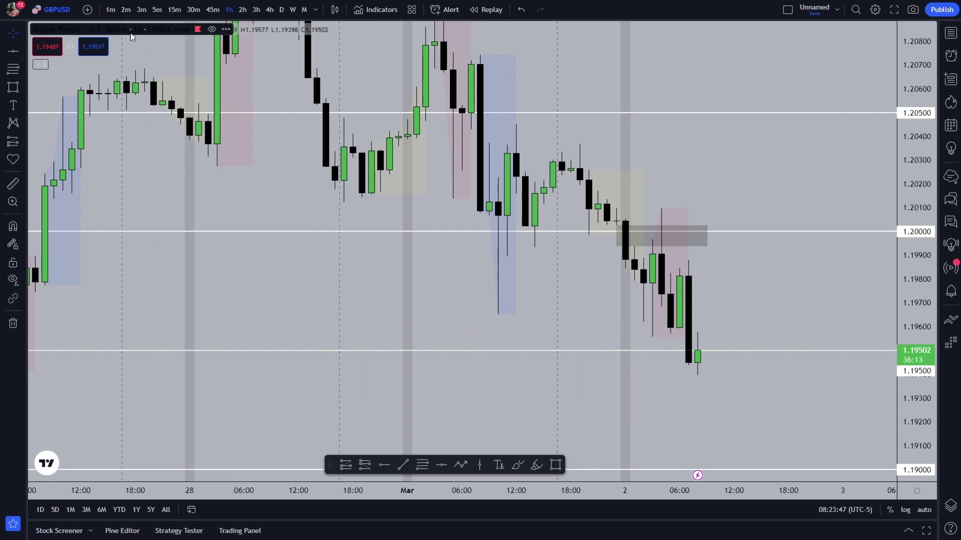
Step: Switch GBPUSD to the 1-minute timeframe and pan back to the 1.2000 zone
{"action": "left_click", "coordinate": [107, 14]}
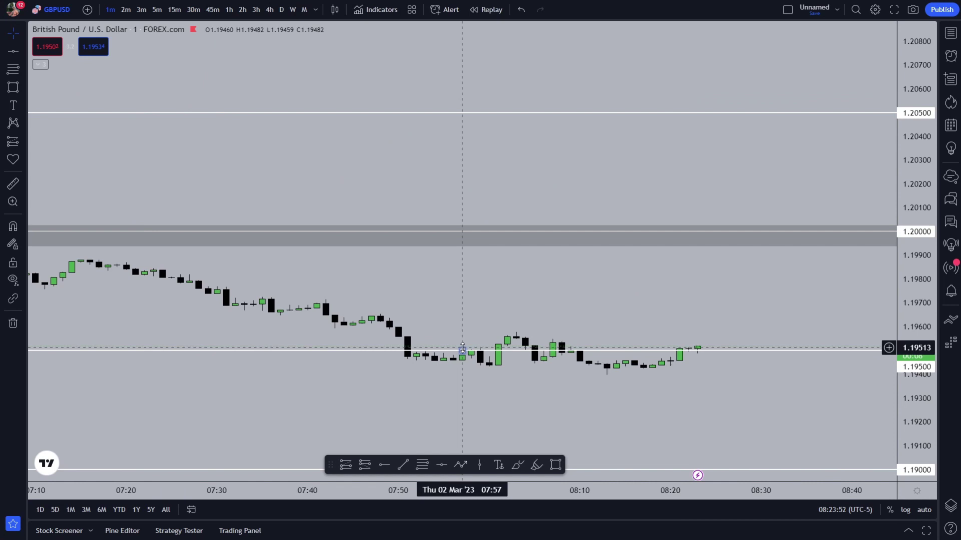
{"action": "scroll", "coordinate": [471, 358], "scroll_direction": "down", "scroll_amount": 10}
{"action": "left_click_drag", "start_coordinate": [650, 311], "coordinate": [838, 255]}
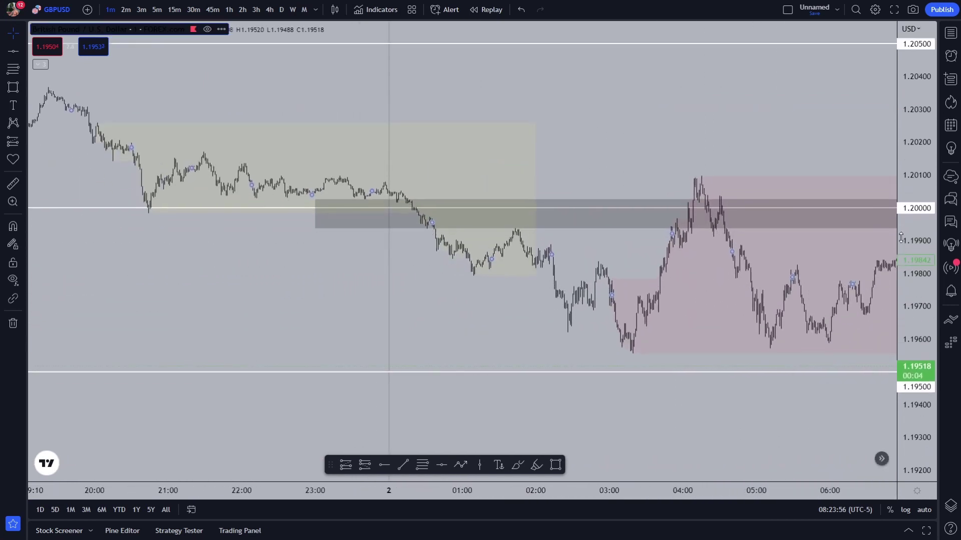
{"action": "left_click_drag", "start_coordinate": [904, 258], "coordinate": [872, 47]}
{"action": "scroll", "coordinate": [710, 245], "scroll_direction": "up", "scroll_amount": 3}
{"action": "left_click_drag", "start_coordinate": [547, 288], "coordinate": [654, 305]}
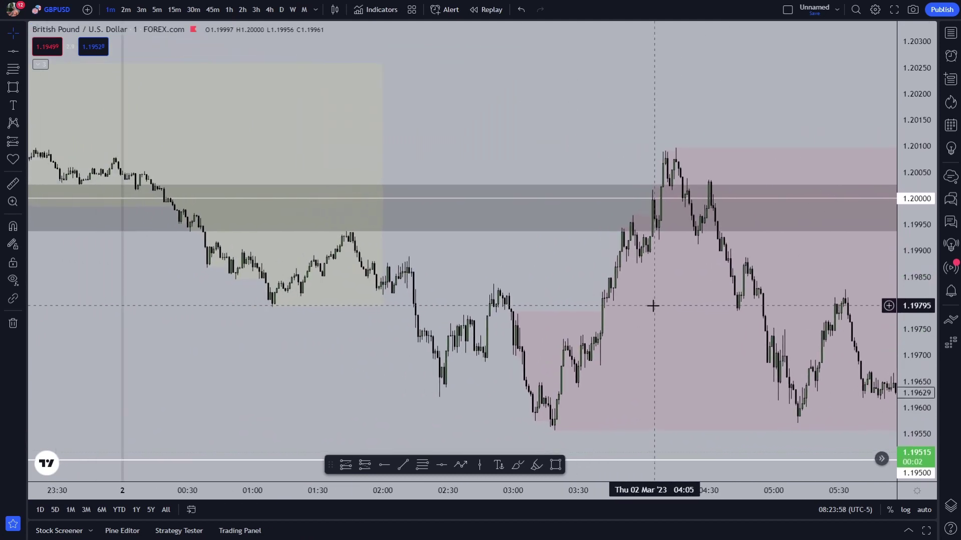
{"action": "scroll", "coordinate": [654, 304], "scroll_direction": "down", "scroll_amount": 4}
{"action": "left_click_drag", "start_coordinate": [776, 295], "coordinate": [602, 283]}
{"action": "left_click_drag", "start_coordinate": [331, 270], "coordinate": [524, 272]}
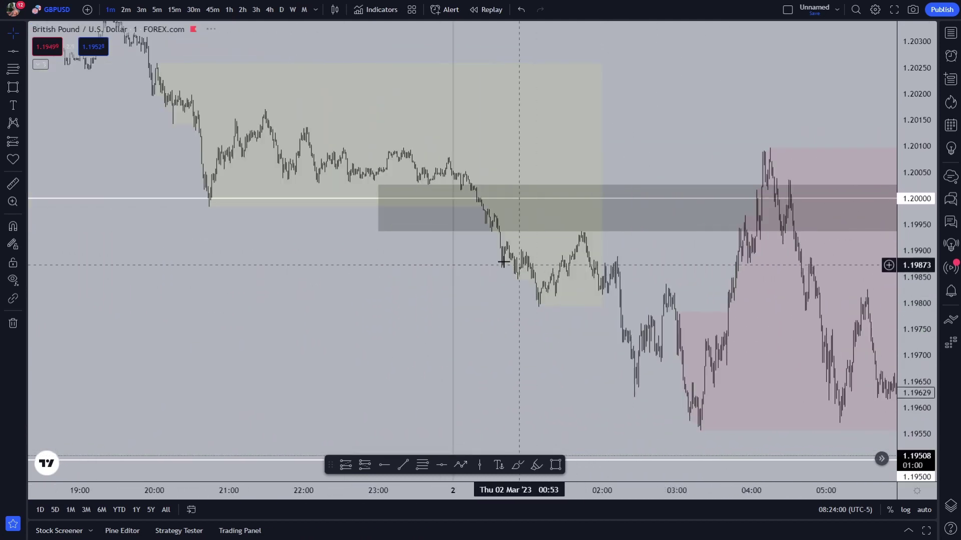
Step: Zoom in and stretch the price scale to frame the 04:00 rally through 1.2000
{"action": "left_click", "coordinate": [427, 192]}
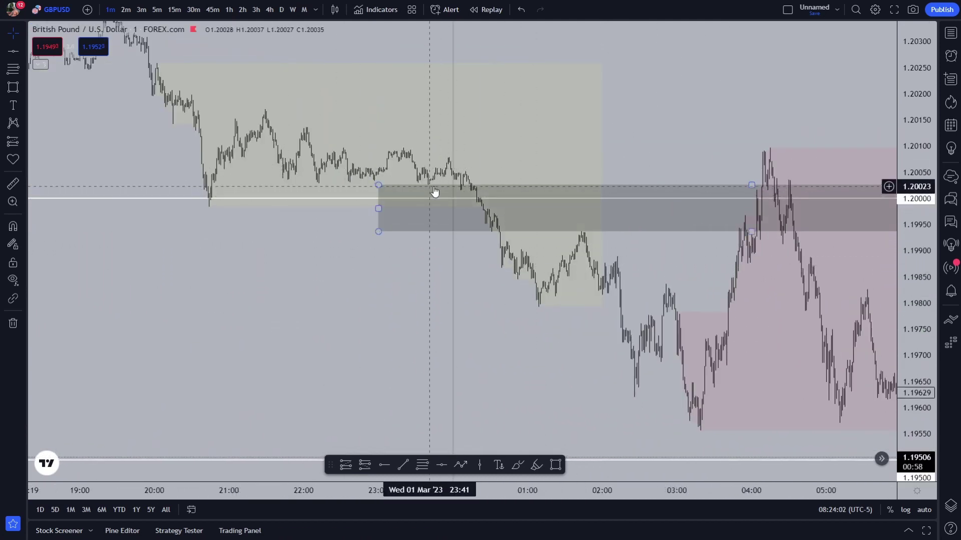
{"action": "scroll", "coordinate": [733, 193], "scroll_direction": "up", "scroll_amount": 3}
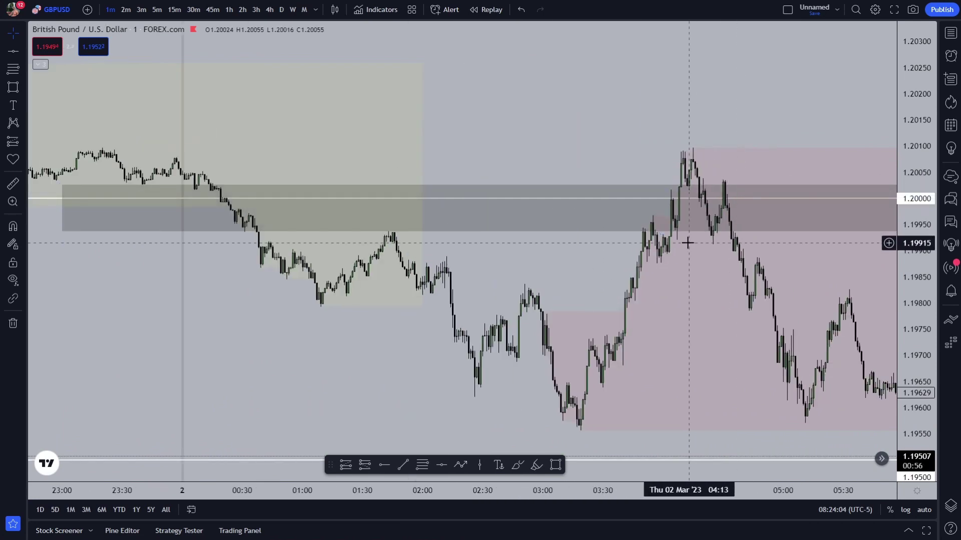
{"action": "scroll", "coordinate": [706, 145], "scroll_direction": "up", "scroll_amount": 2}
{"action": "left_click_drag", "start_coordinate": [706, 146], "coordinate": [761, 188]}
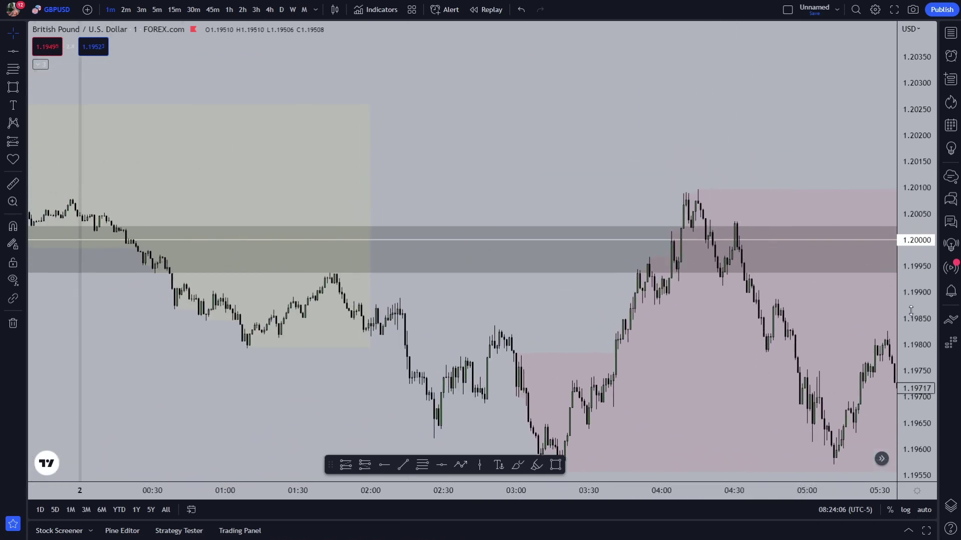
{"action": "left_click_drag", "start_coordinate": [911, 310], "coordinate": [821, 191]}
{"action": "scroll", "coordinate": [731, 165], "scroll_direction": "up", "scroll_amount": 3}
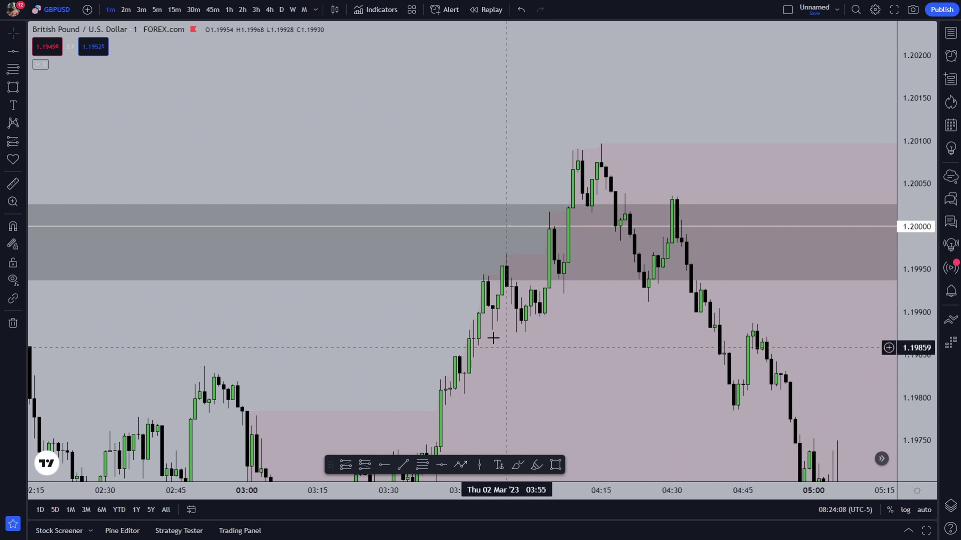
{"action": "scroll", "coordinate": [602, 349], "scroll_direction": "up", "scroll_amount": 2}
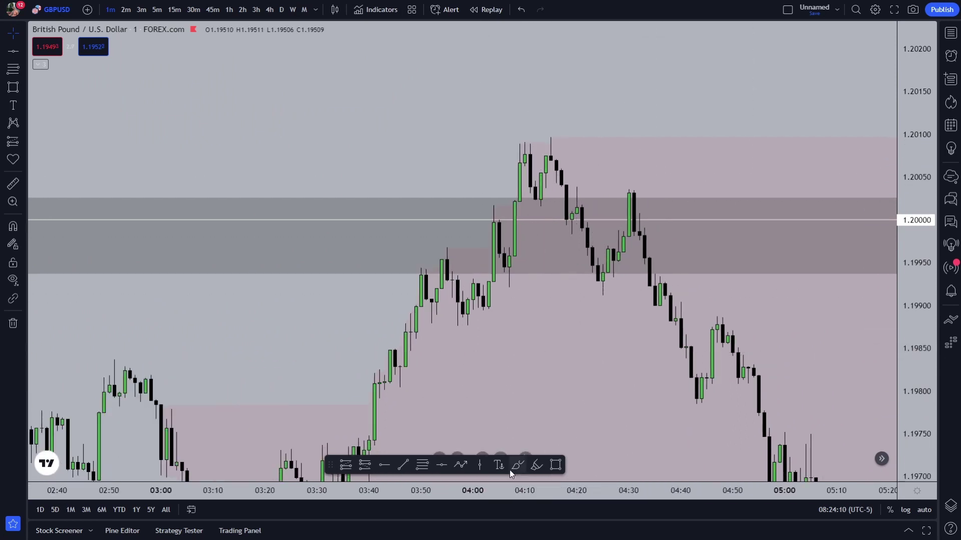
Step: Draw a short horizontal trend line at the 04:10 swing high of 1.20091
{"action": "left_click", "coordinate": [403, 465]}
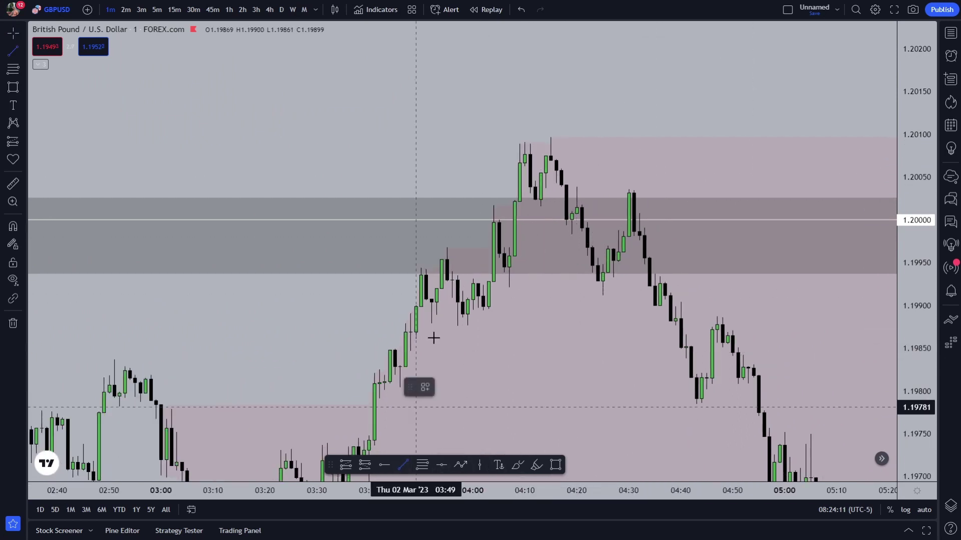
{"action": "left_click", "coordinate": [524, 133]}
{"action": "left_click", "coordinate": [550, 142]}
{"action": "left_click", "coordinate": [589, 391]}
Step: Draw a second short line near 1.2002, then set the cursor type to Arrow
{"action": "left_click", "coordinate": [402, 465]}
{"action": "left_click", "coordinate": [537, 223]}
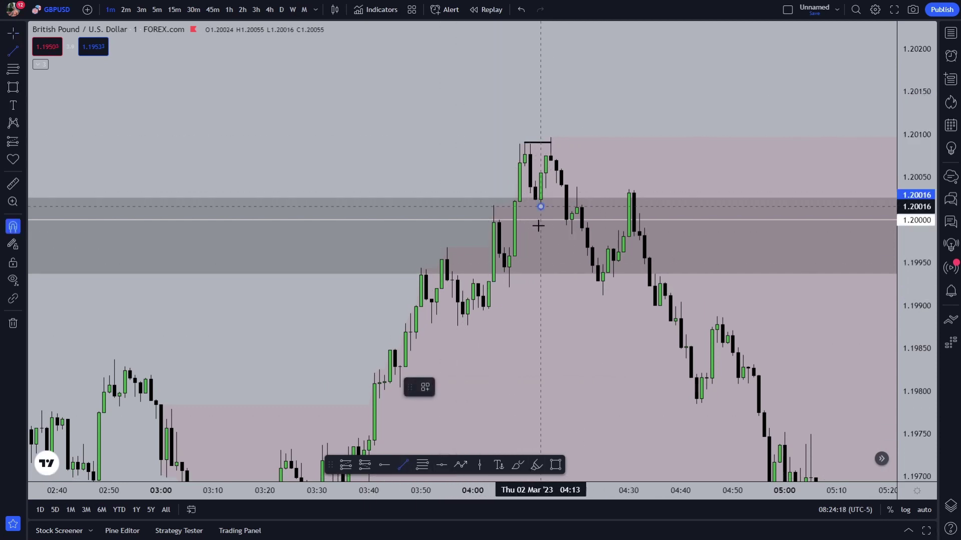
{"action": "left_click", "coordinate": [566, 207]}
{"action": "left_click", "coordinate": [561, 256]}
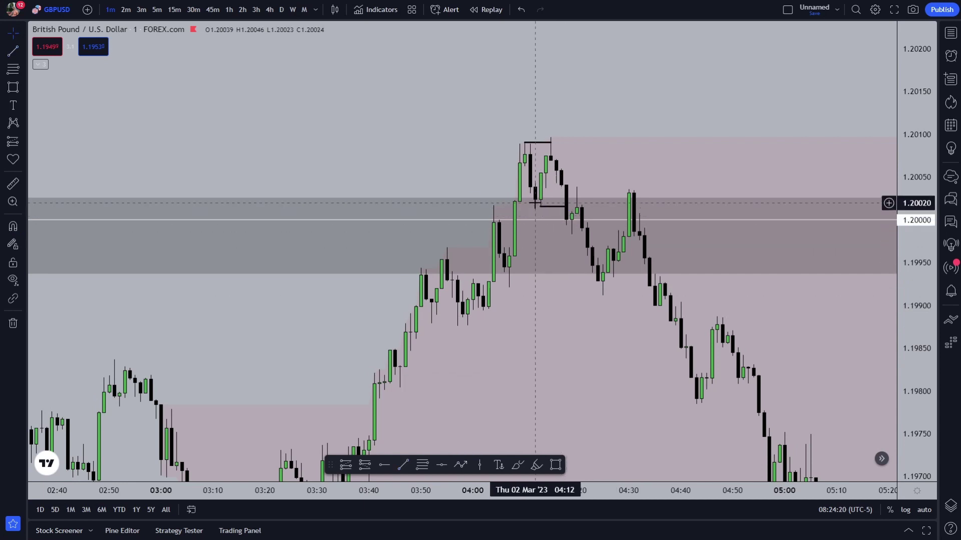
{"action": "left_click", "coordinate": [23, 33]}
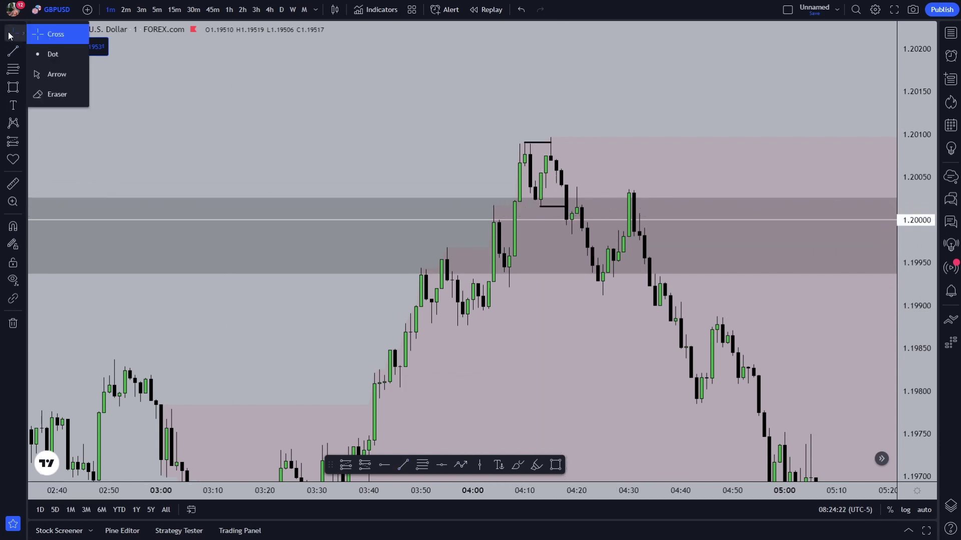
{"action": "left_click", "coordinate": [56, 74]}
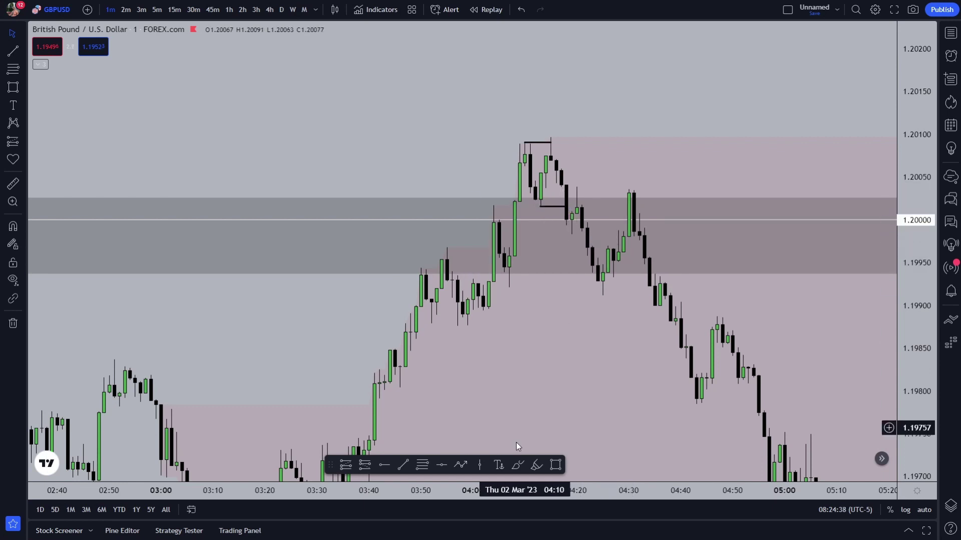
Step: Draw a small grey box over 1.20010–1.20039 spanning 04:17 to 04:39 at the retest
{"action": "left_click", "coordinate": [555, 464]}
{"action": "mouse_move", "coordinate": [560, 187]}
{"action": "left_mouse_down"}
{"action": "mouse_move", "coordinate": [572, 211]}
{"action": "mouse_move", "coordinate": [670, 200]}
{"action": "left_mouse_up"}
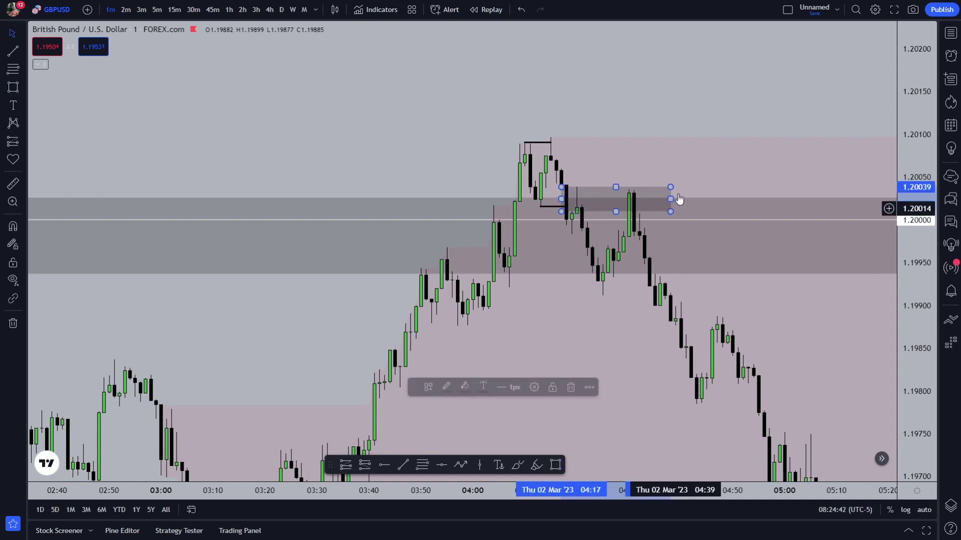
{"action": "left_click", "coordinate": [682, 168]}
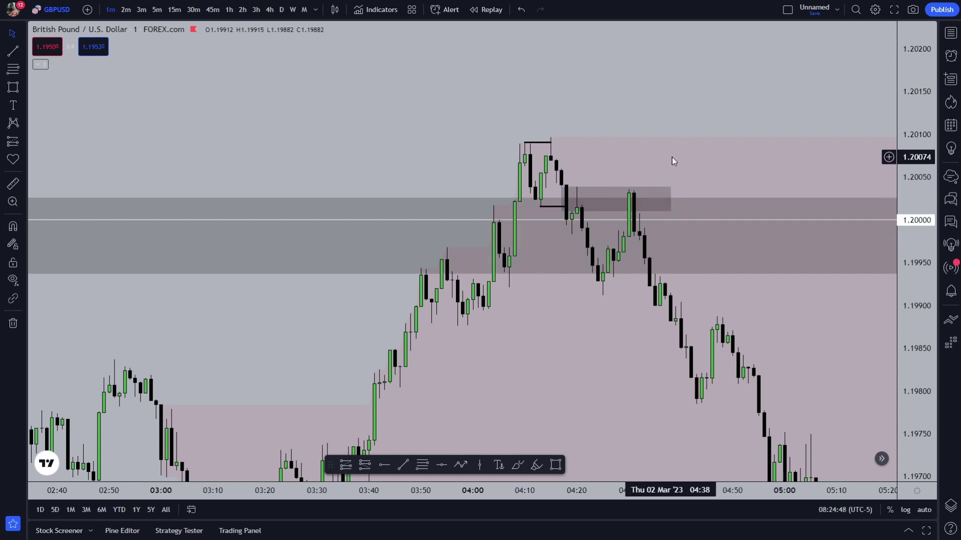
{"action": "left_click_drag", "start_coordinate": [670, 159], "coordinate": [689, 155]}
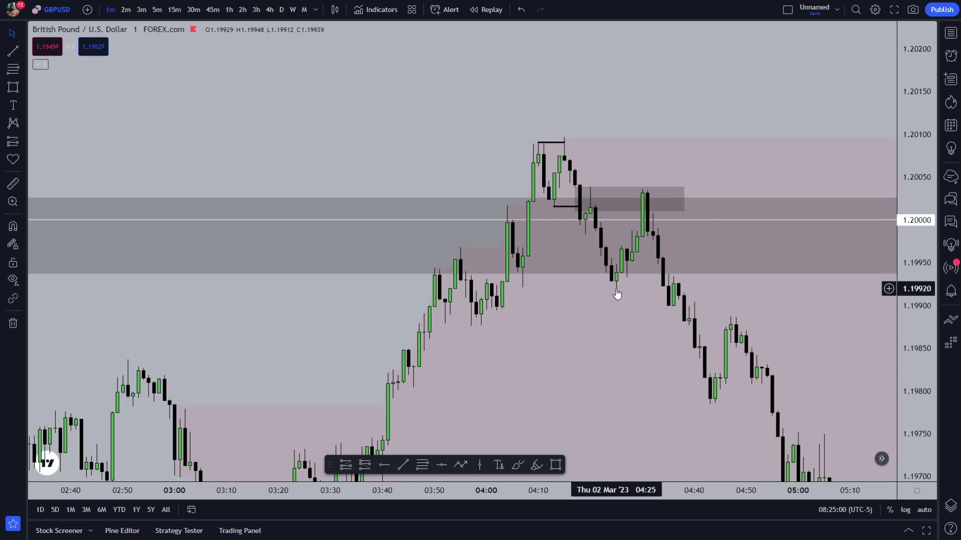
{"action": "left_click", "coordinate": [645, 202]}
{"action": "left_click_drag", "start_coordinate": [684, 200], "coordinate": [688, 201]}
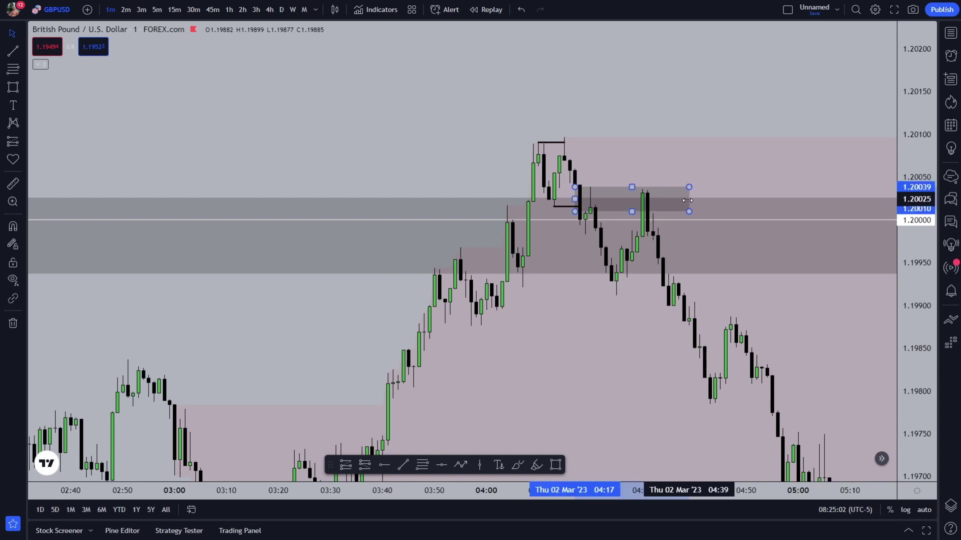
{"action": "key", "text": "Escape"}
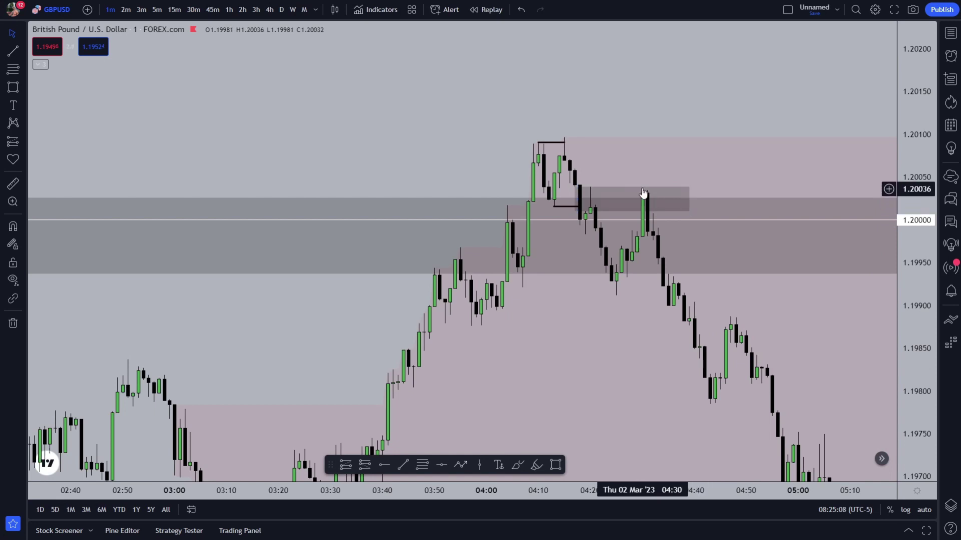
Step: Place a short position at the retest near 1.20011 with the stop lowered to 1.20098
{"action": "left_click", "coordinate": [364, 465]}
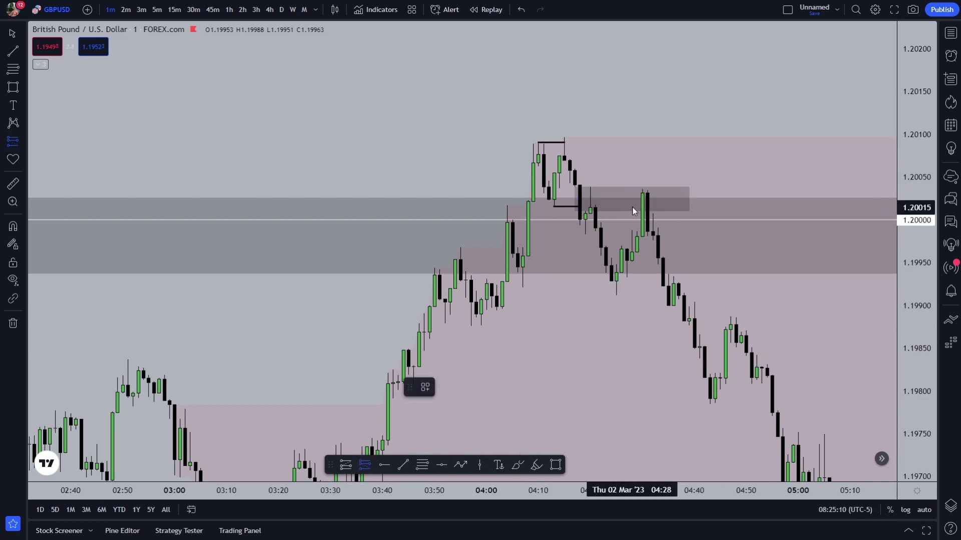
{"action": "left_click", "coordinate": [642, 212]}
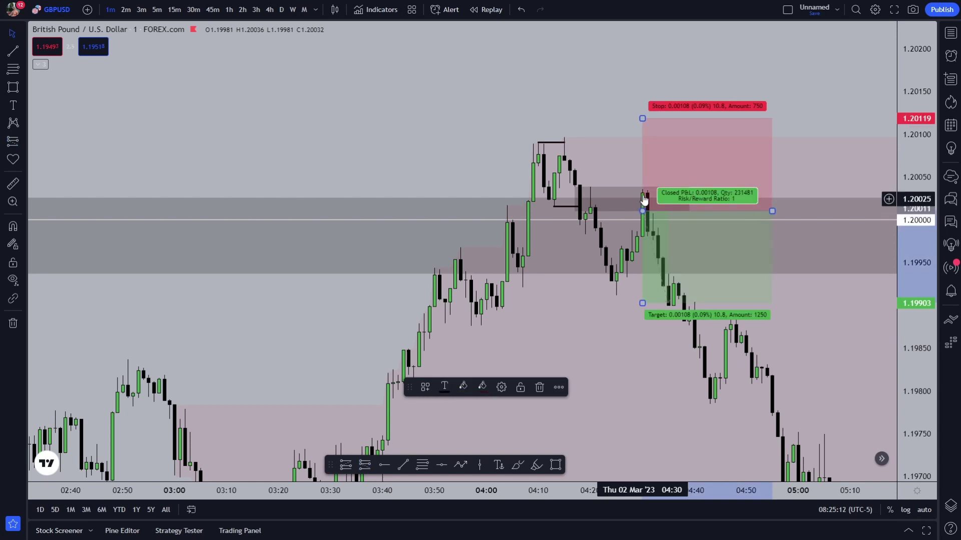
{"action": "left_click_drag", "start_coordinate": [642, 120], "coordinate": [631, 136]}
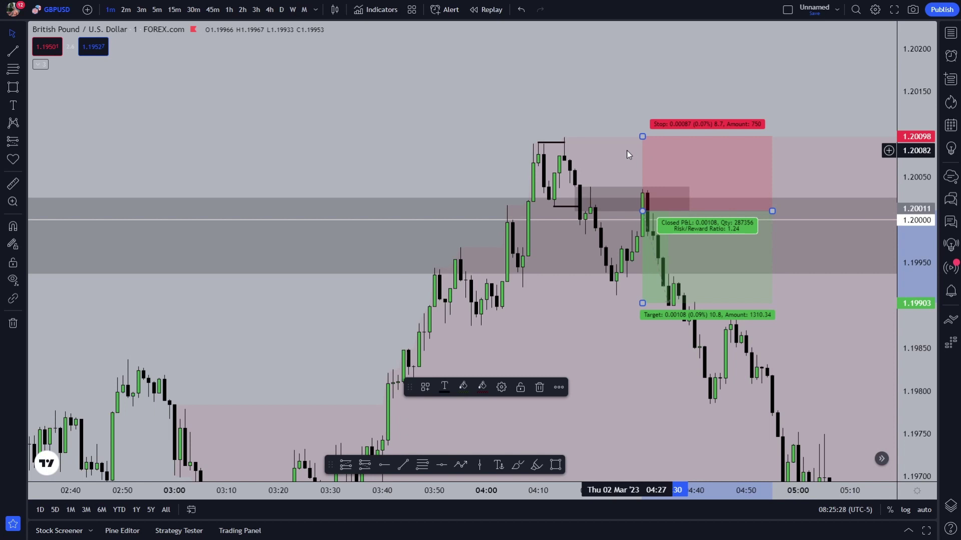
Step: Zoom out and pan to show the 01:00–09:00 candles around the short position
{"action": "left_click_drag", "start_coordinate": [596, 112], "coordinate": [588, 75]}
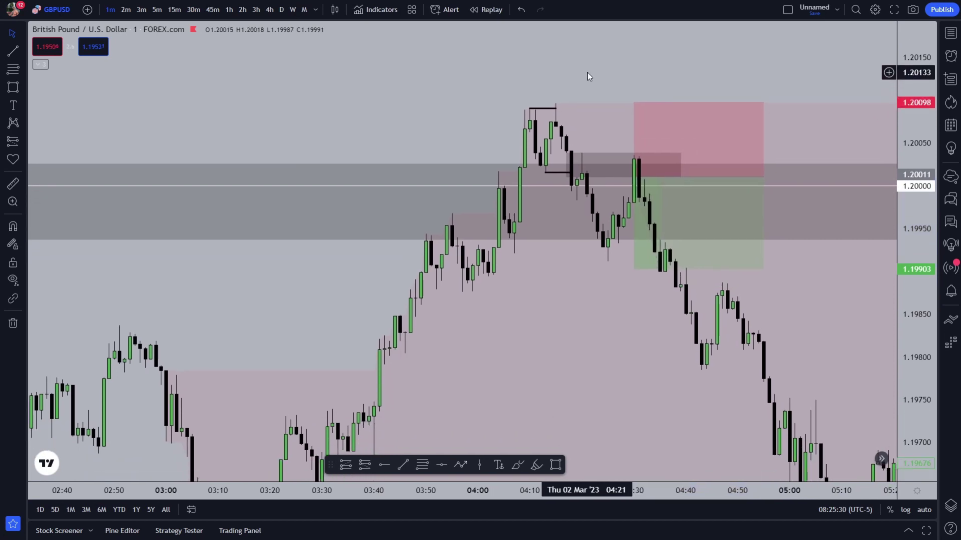
{"action": "left_click", "coordinate": [631, 165]}
{"action": "left_click", "coordinate": [646, 186]}
{"action": "left_click", "coordinate": [603, 302]}
{"action": "scroll", "coordinate": [629, 346], "scroll_direction": "down", "scroll_amount": 2}
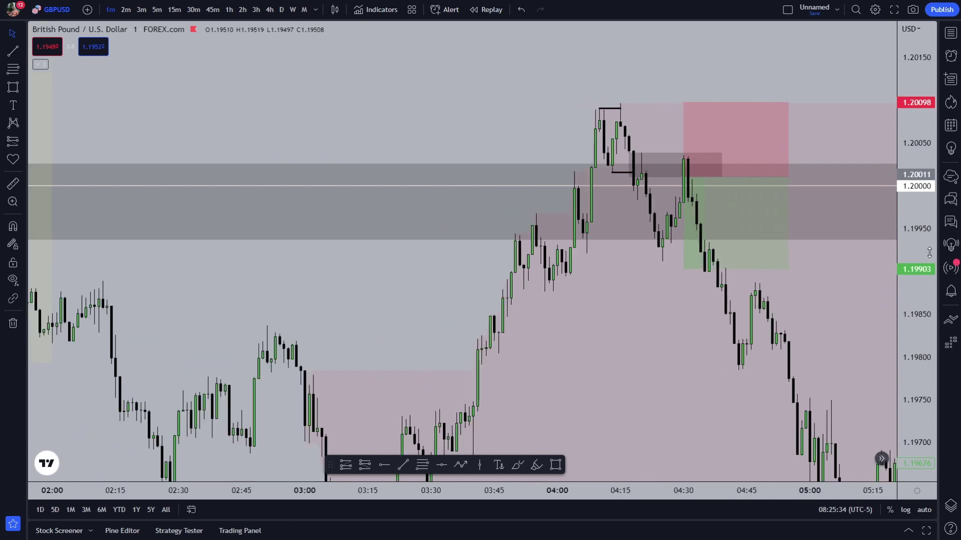
{"action": "scroll", "coordinate": [762, 365], "scroll_direction": "down", "scroll_amount": 5}
{"action": "left_click_drag", "start_coordinate": [680, 401], "coordinate": [382, 285]}
{"action": "scroll", "coordinate": [461, 294], "scroll_direction": "up", "scroll_amount": 2}
{"action": "left_click_drag", "start_coordinate": [460, 294], "coordinate": [606, 306]}
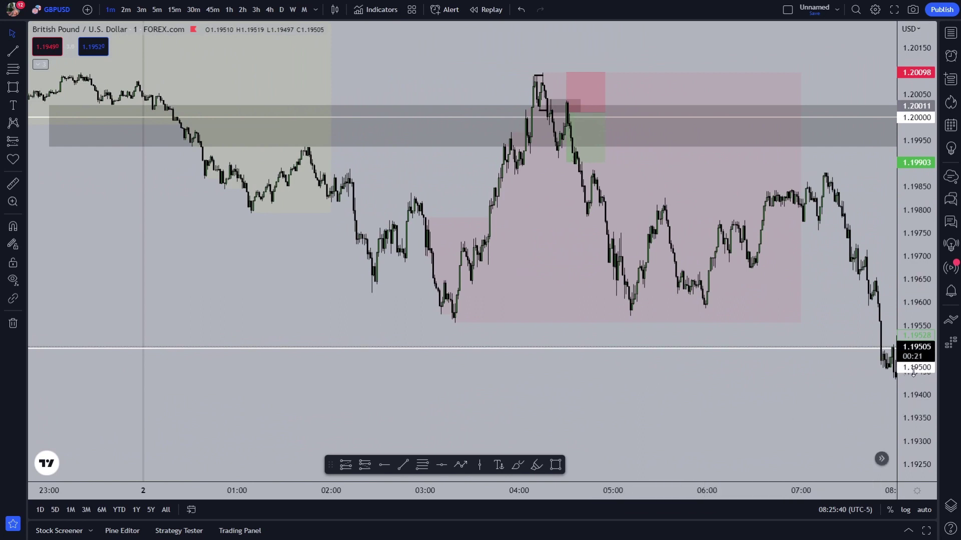
Step: Drag the short position's target down to about 1.19475 and extend it to roughly 07:53
{"action": "left_click", "coordinate": [566, 162]}
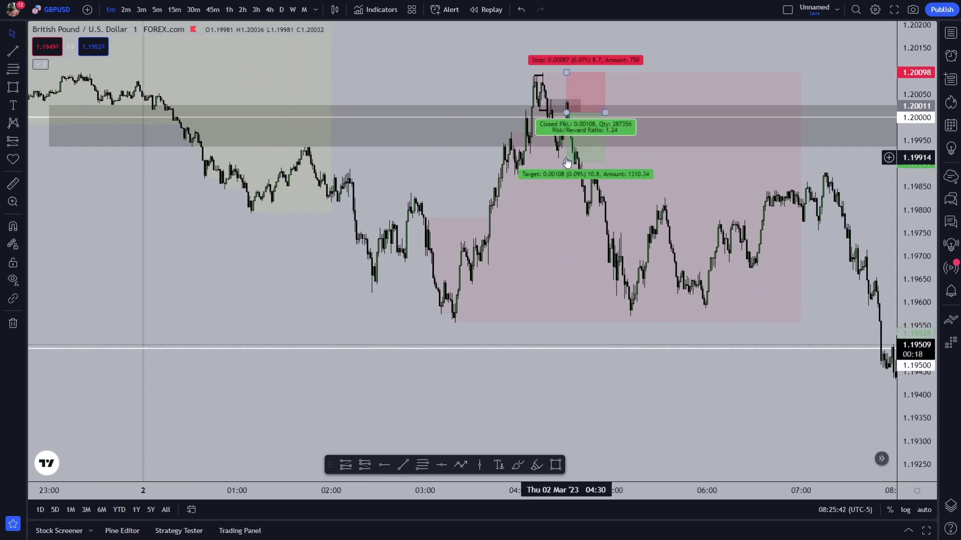
{"action": "left_click_drag", "start_coordinate": [566, 161], "coordinate": [551, 360]}
{"action": "left_click_drag", "start_coordinate": [605, 112], "coordinate": [886, 138]}
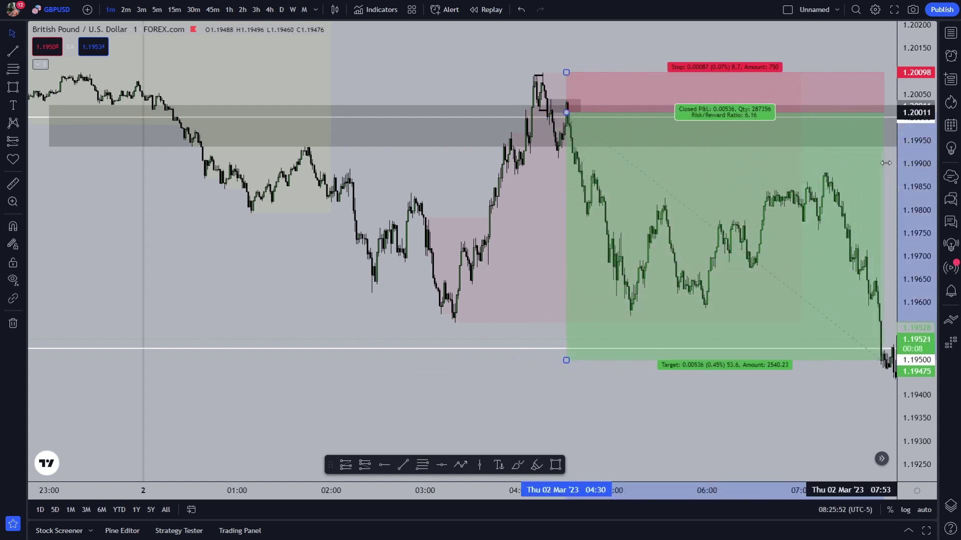
{"action": "left_click_drag", "start_coordinate": [533, 245], "coordinate": [416, 247]}
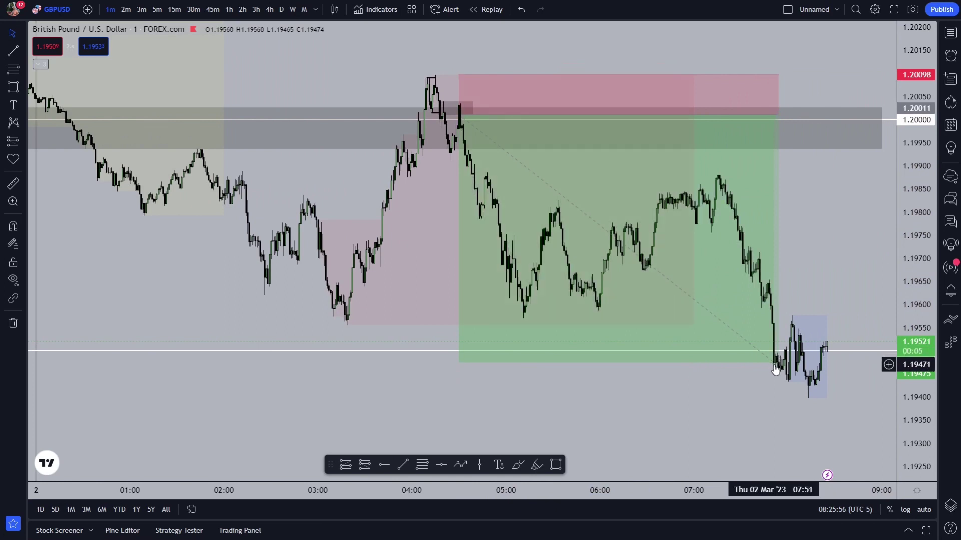
{"action": "left_click_drag", "start_coordinate": [422, 271], "coordinate": [445, 283]}
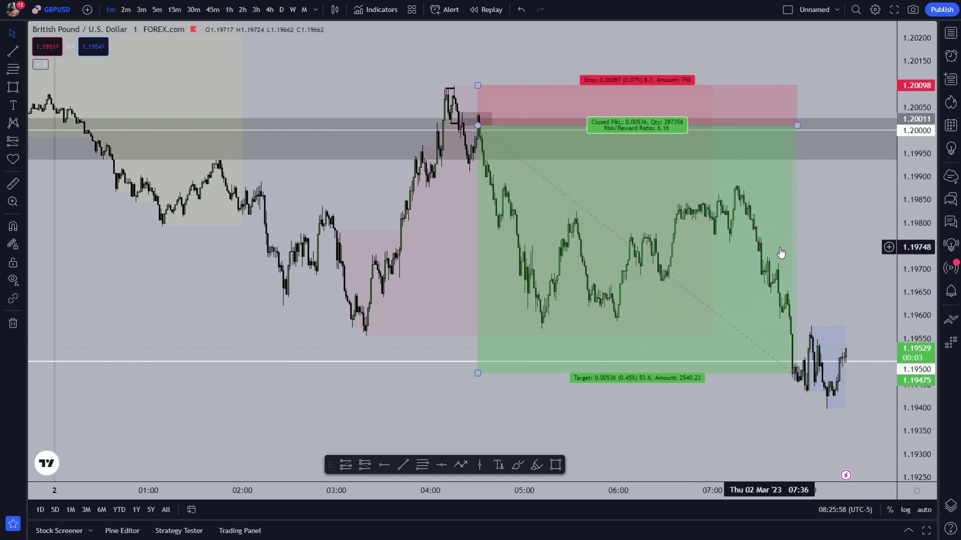
{"action": "left_click_drag", "start_coordinate": [919, 345], "coordinate": [458, 175]}
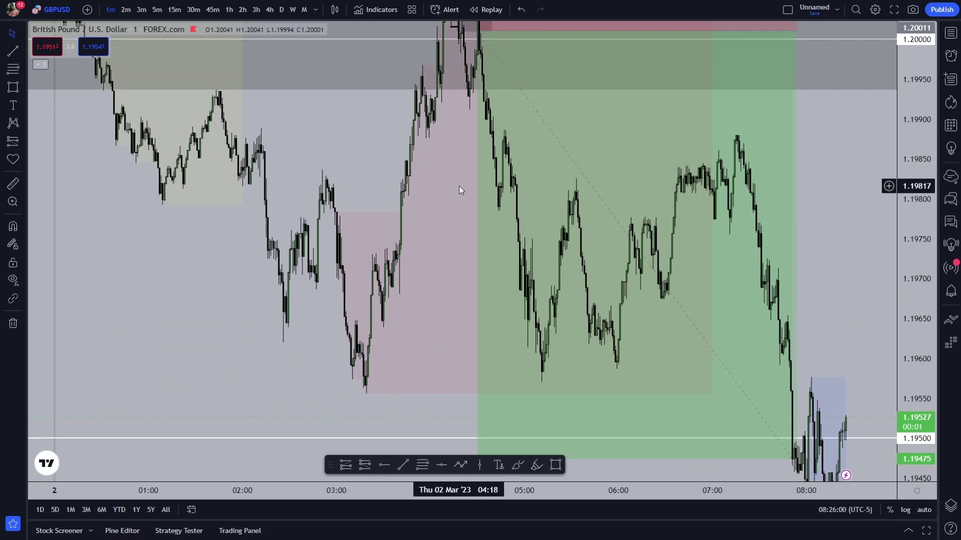
{"action": "scroll", "coordinate": [452, 195], "scroll_direction": "up", "scroll_amount": 3}
Step: Delete the short position drawing from the chart
{"action": "left_click", "coordinate": [563, 271]}
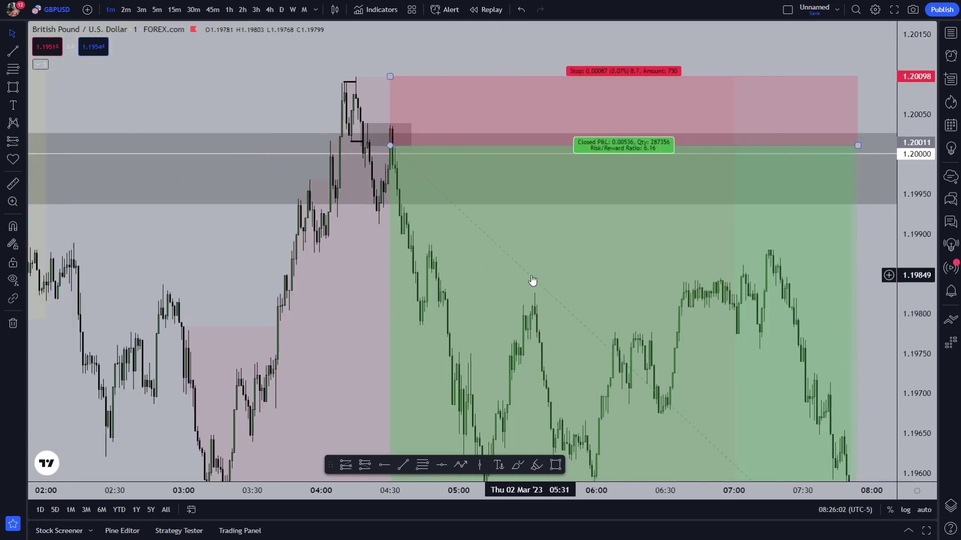
{"action": "key", "text": "Delete"}
{"action": "left_click_drag", "start_coordinate": [472, 253], "coordinate": [723, 298]}
{"action": "scroll", "coordinate": [700, 300], "scroll_direction": "up", "scroll_amount": 2}
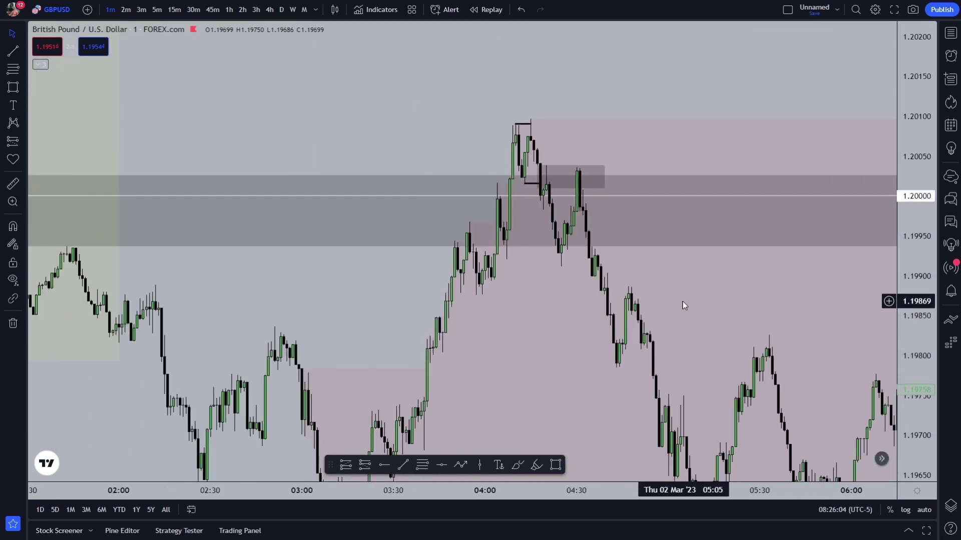
Step: Move GBPUSD through the 1-hour to the daily timeframe and zoom in
{"action": "left_click", "coordinate": [230, 11]}
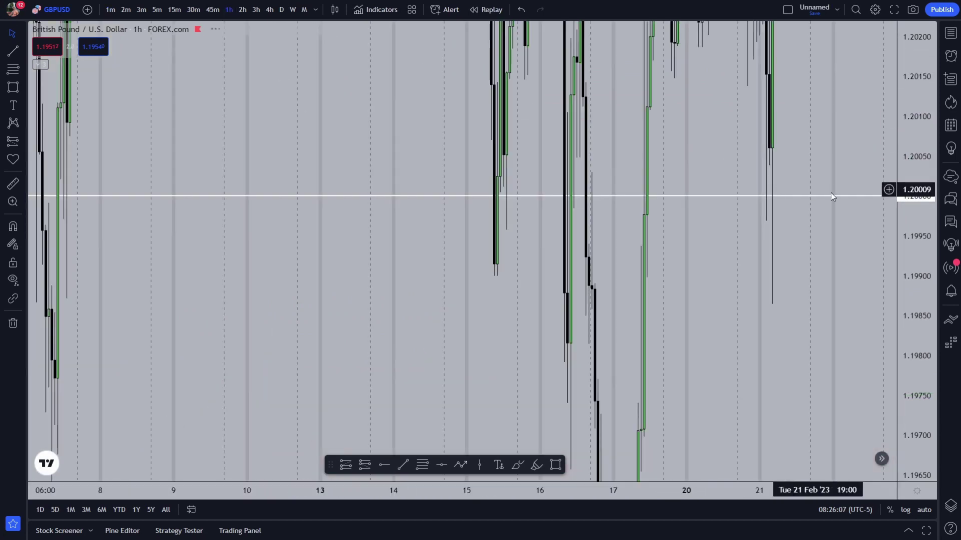
{"action": "double_click", "coordinate": [903, 167]}
{"action": "left_click_drag", "start_coordinate": [833, 292], "coordinate": [568, 263]}
{"action": "scroll", "coordinate": [536, 403], "scroll_direction": "up", "scroll_amount": 3}
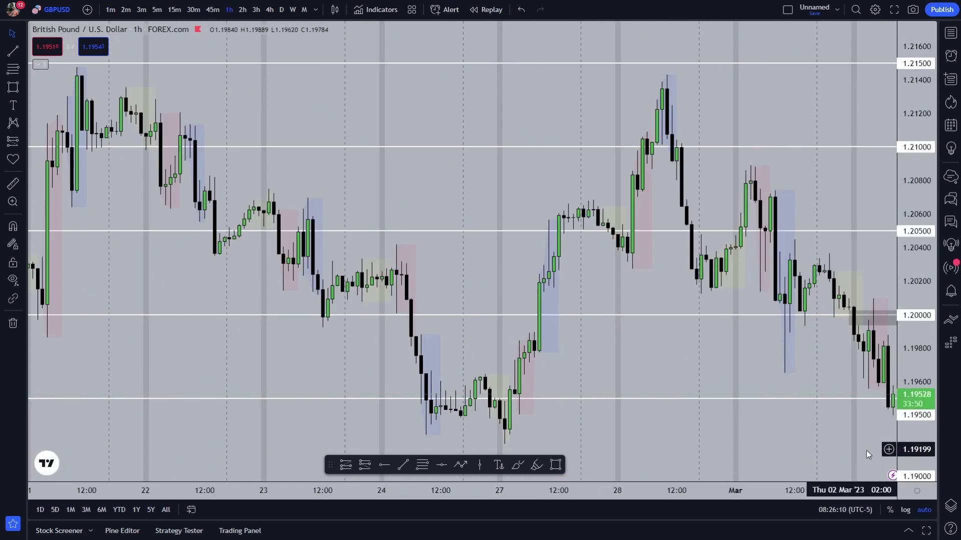
{"action": "scroll", "coordinate": [837, 418], "scroll_direction": "up", "scroll_amount": 3}
{"action": "left_click_drag", "start_coordinate": [542, 407], "coordinate": [741, 325]}
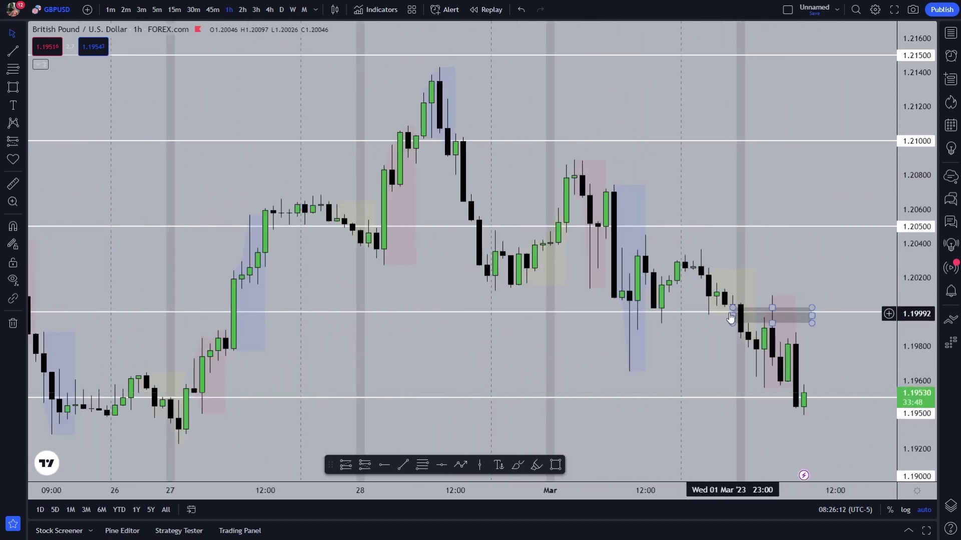
{"action": "left_click", "coordinate": [283, 10]}
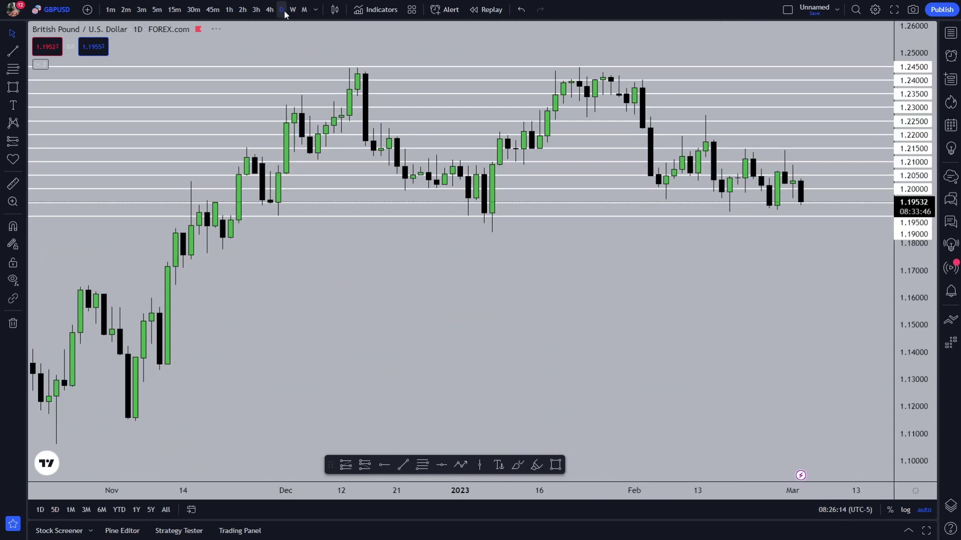
{"action": "scroll", "coordinate": [846, 312], "scroll_direction": "up", "scroll_amount": 4}
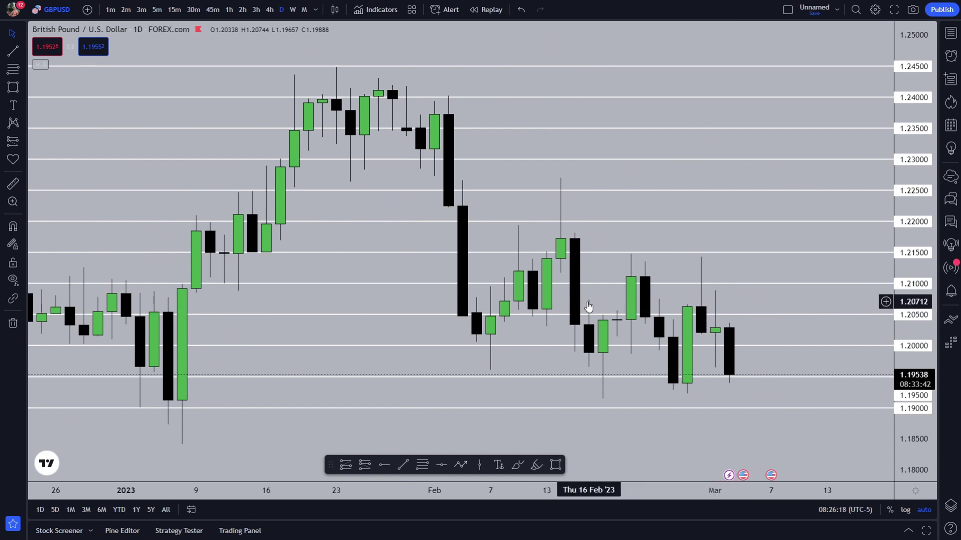
Step: Draw a grey box from about 1.2117 in mid-February down to 1.2075 in early March
{"action": "left_click", "coordinate": [555, 465]}
{"action": "left_click", "coordinate": [561, 272]}
{"action": "left_click", "coordinate": [742, 299]}
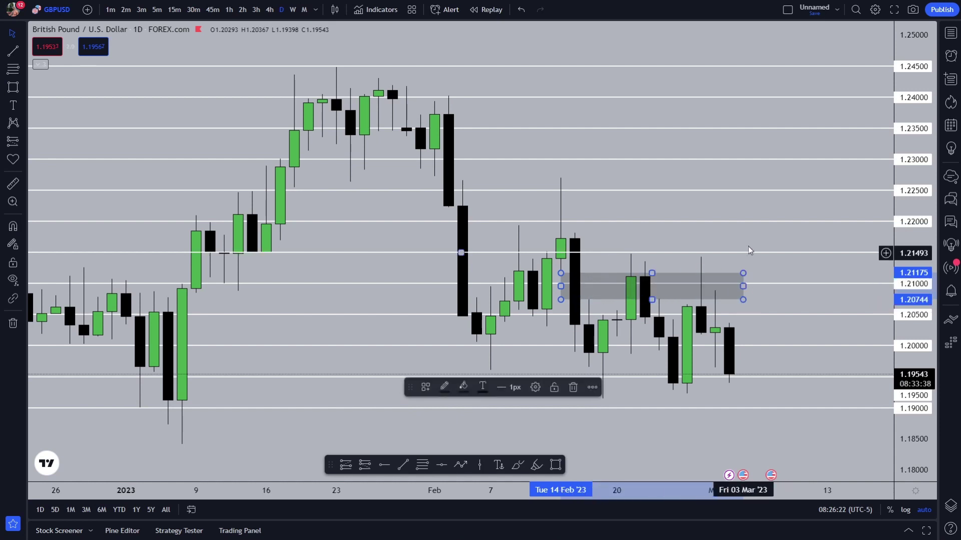
{"action": "left_click", "coordinate": [749, 259]}
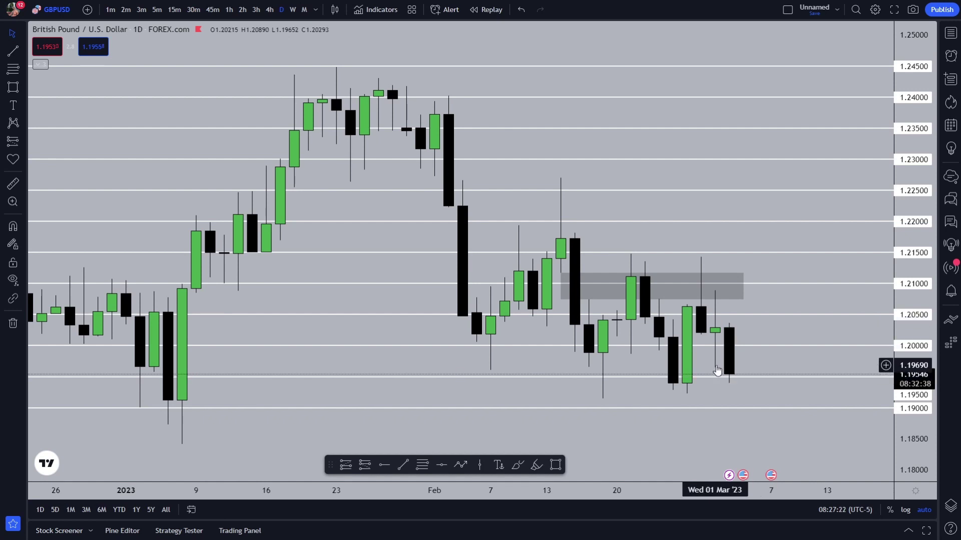
{"action": "left_click", "coordinate": [717, 296]}
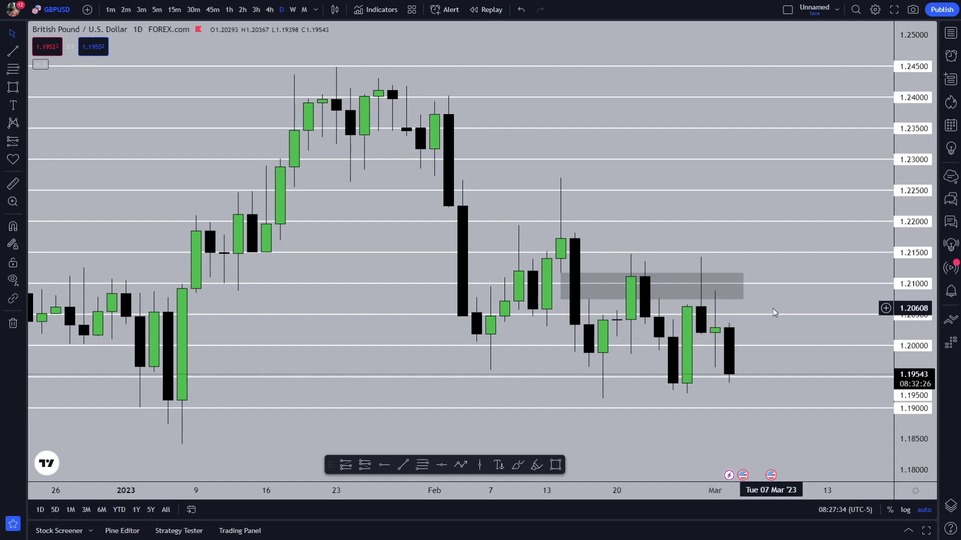
{"action": "left_click_drag", "start_coordinate": [778, 293], "coordinate": [774, 290]}
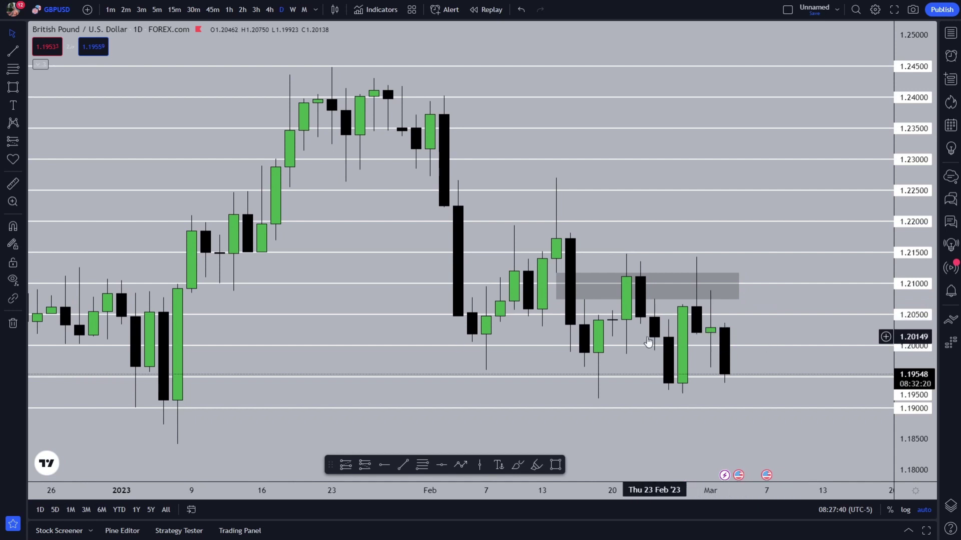
Step: Switch to weekly candles and frame the recent weeks near 1.1957 below the grey supply box
{"action": "left_click", "coordinate": [293, 10]}
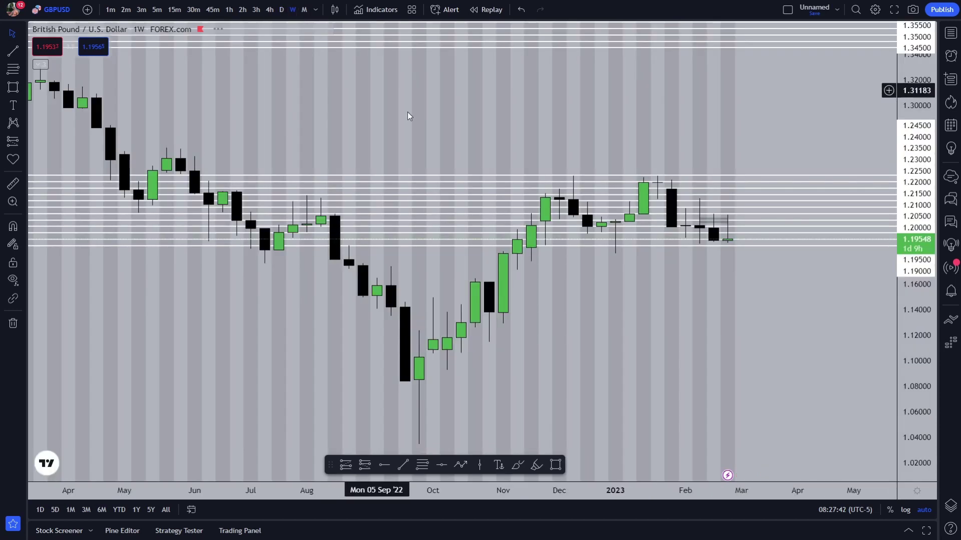
{"action": "scroll", "coordinate": [725, 326], "scroll_direction": "up", "scroll_amount": 3}
{"action": "left_click_drag", "start_coordinate": [897, 292], "coordinate": [793, 392]}
{"action": "left_click_drag", "start_coordinate": [890, 306], "coordinate": [873, 255]}
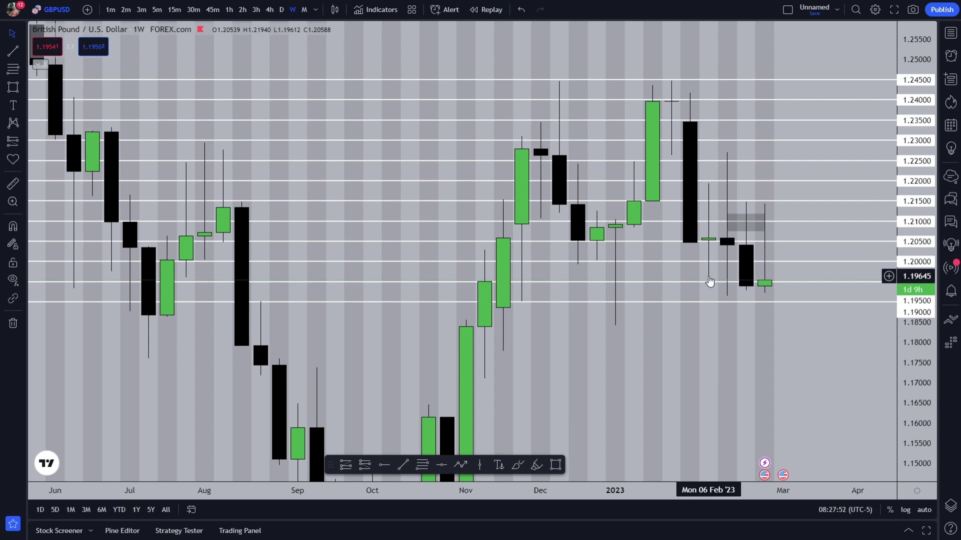
{"action": "left_click_drag", "start_coordinate": [720, 360], "coordinate": [610, 351]}
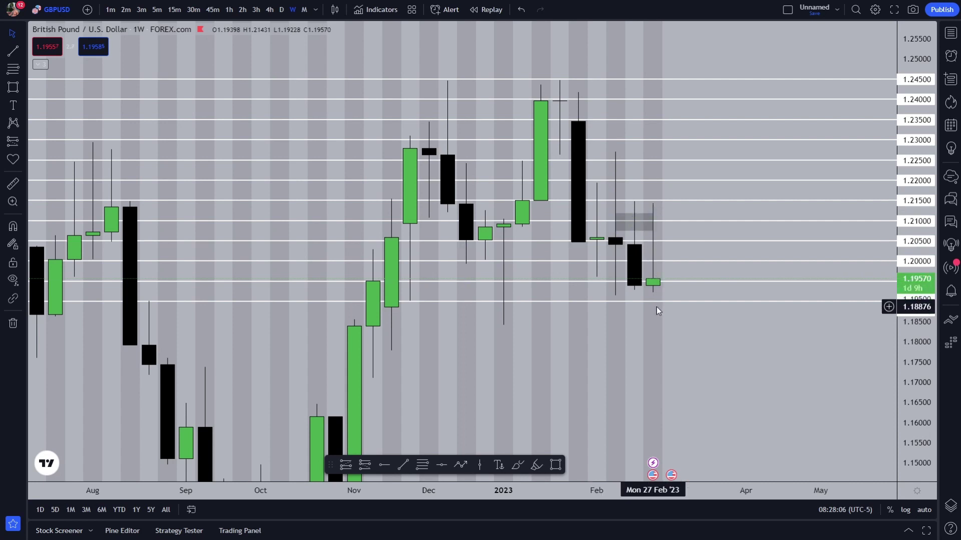
{"action": "scroll", "coordinate": [661, 380], "scroll_direction": "down", "scroll_amount": 3}
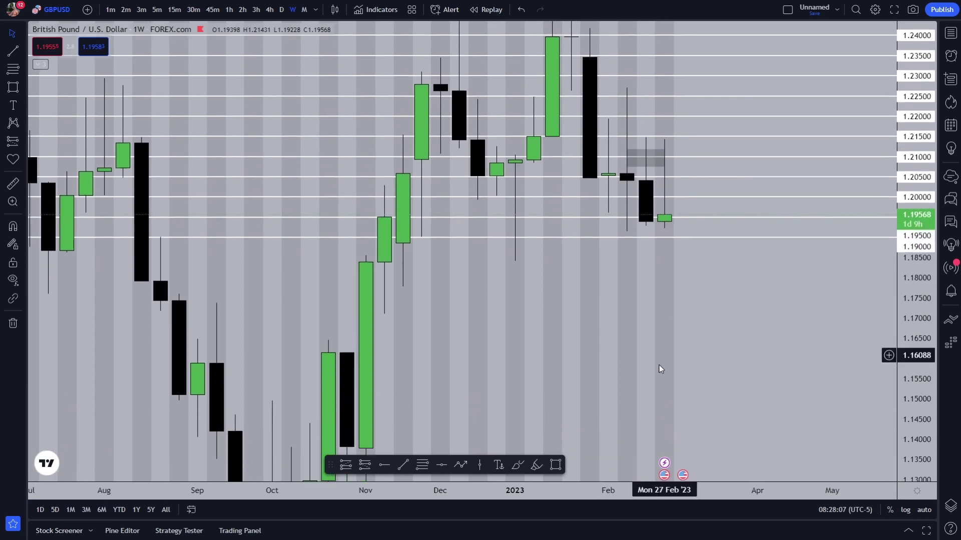
Step: Draw a grey box at about 1.1620–1.1710 from November to late March, then switch to daily
{"action": "left_click", "coordinate": [555, 465]}
{"action": "mouse_move", "coordinate": [347, 353]}
{"action": "left_mouse_down"}
{"action": "mouse_move", "coordinate": [412, 332]}
{"action": "mouse_move", "coordinate": [741, 353]}
{"action": "left_mouse_up"}
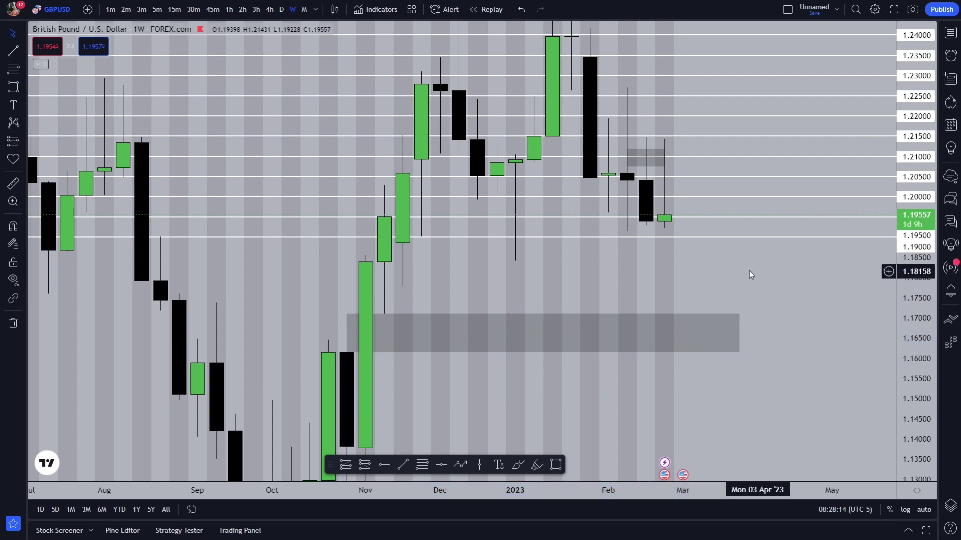
{"action": "left_click_drag", "start_coordinate": [727, 261], "coordinate": [787, 314]}
{"action": "left_click", "coordinate": [694, 372]}
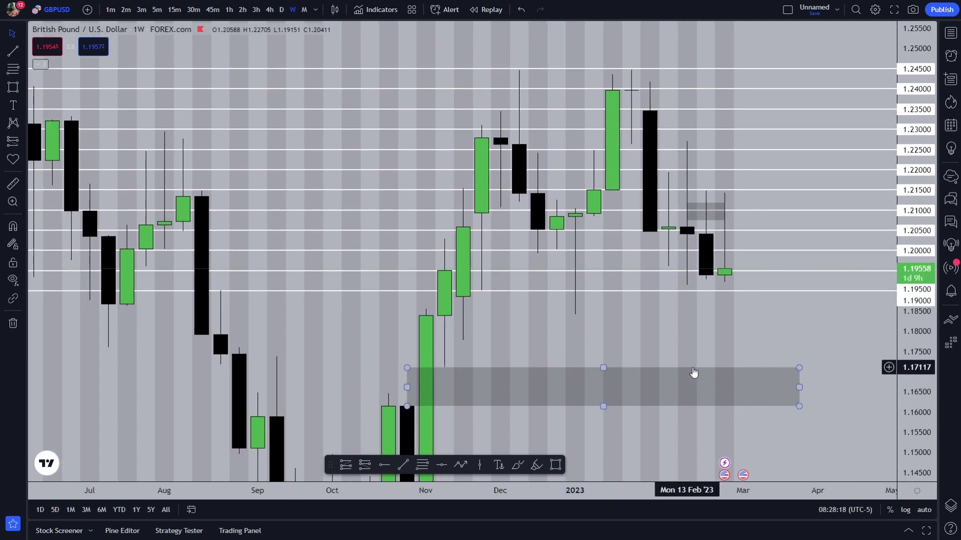
{"action": "left_click", "coordinate": [731, 364]}
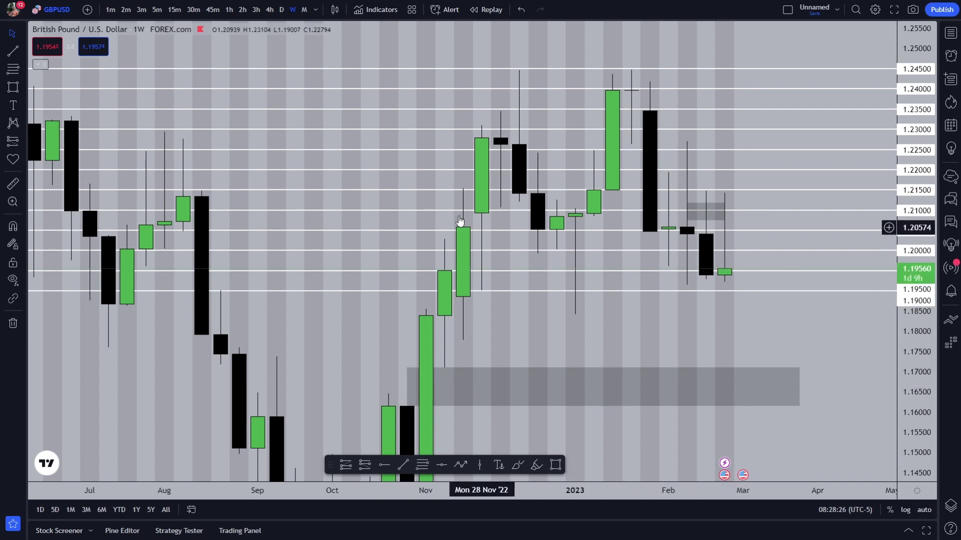
{"action": "left_click", "coordinate": [281, 9]}
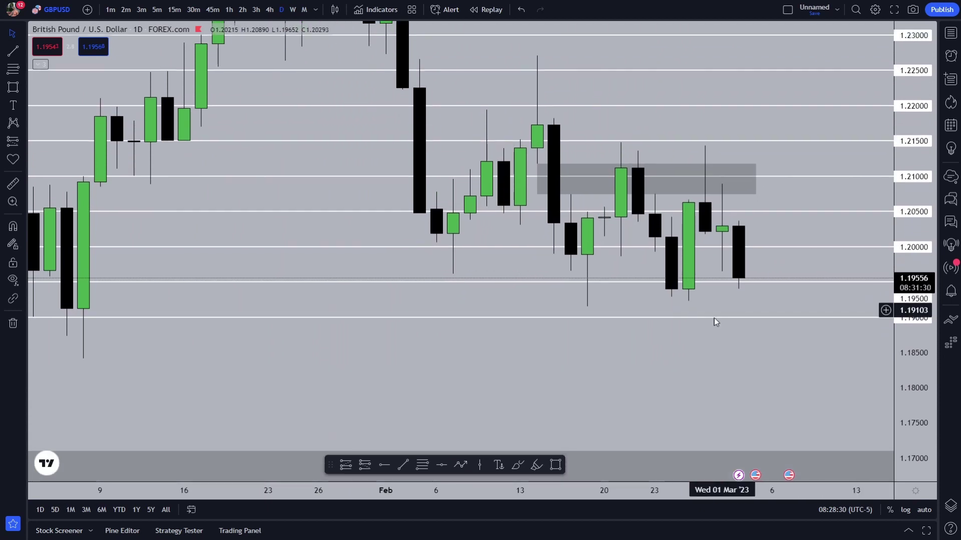
Step: Switch to the 1-hour chart and inspect the grey box near 1.2000
{"action": "left_click", "coordinate": [229, 9]}
{"action": "scroll", "coordinate": [611, 302], "scroll_direction": "up", "scroll_amount": 5}
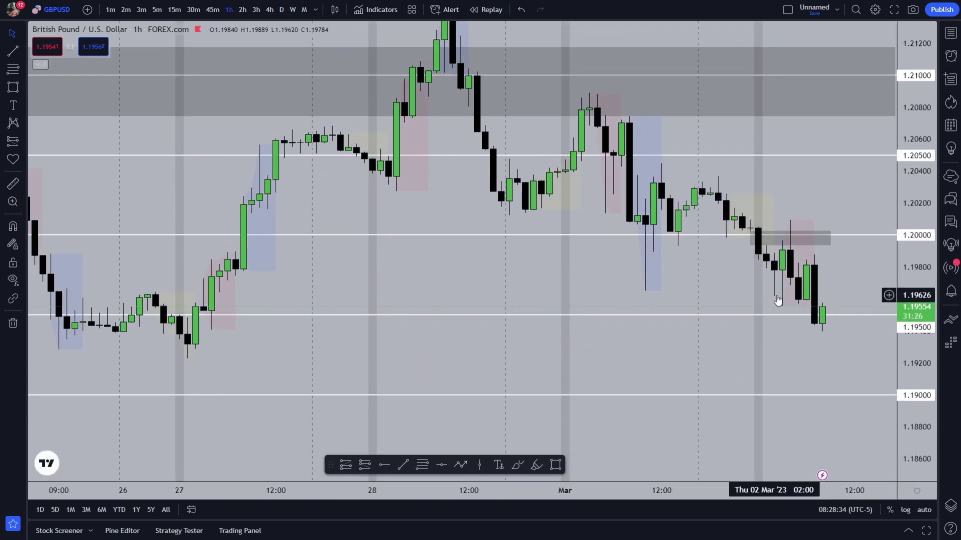
{"action": "left_click", "coordinate": [789, 244]}
{"action": "left_click", "coordinate": [775, 196]}
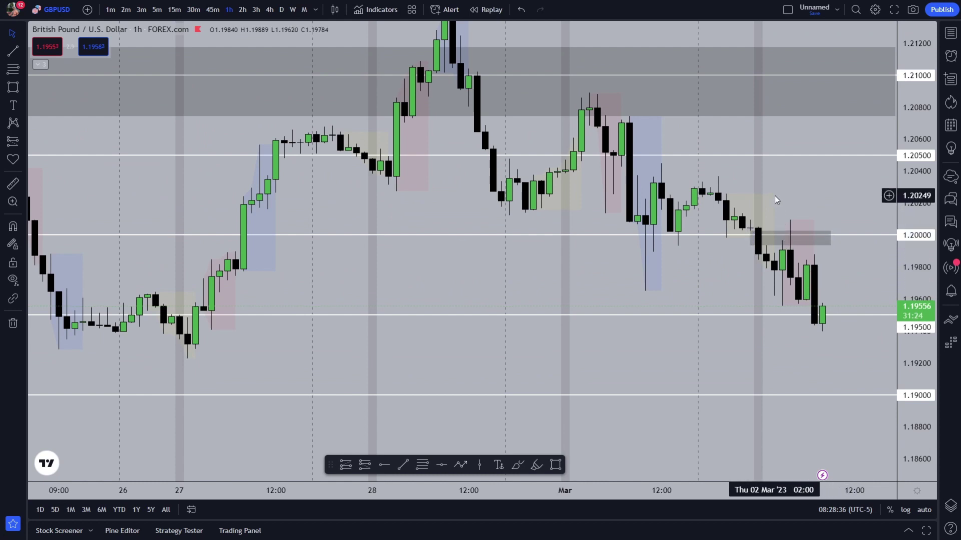
Step: Show the 1-minute chart zoomed out with the price scale reset to automatic
{"action": "left_click", "coordinate": [111, 10]}
{"action": "scroll", "coordinate": [814, 334], "scroll_direction": "down", "scroll_amount": 3}
{"action": "scroll", "coordinate": [860, 329], "scroll_direction": "down", "scroll_amount": 3}
{"action": "double_click", "coordinate": [912, 341]}
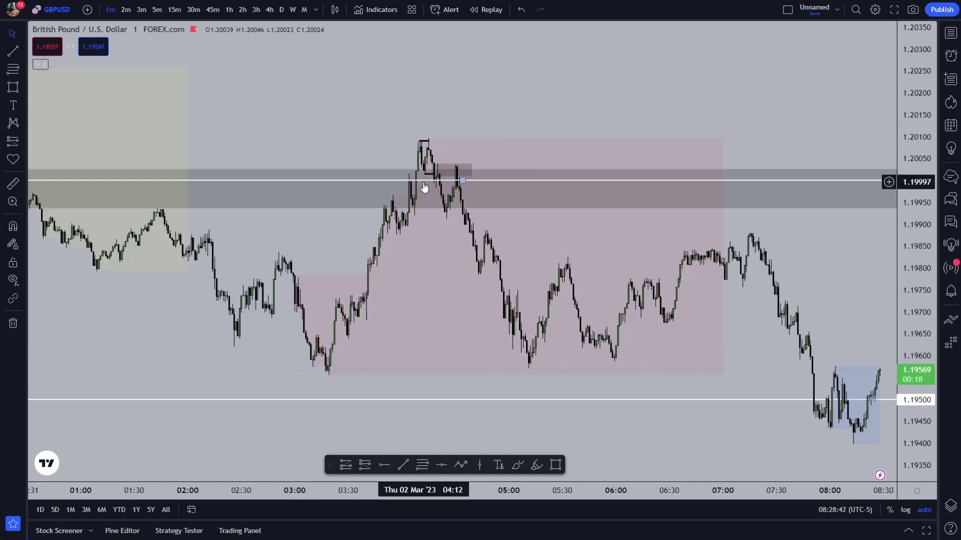